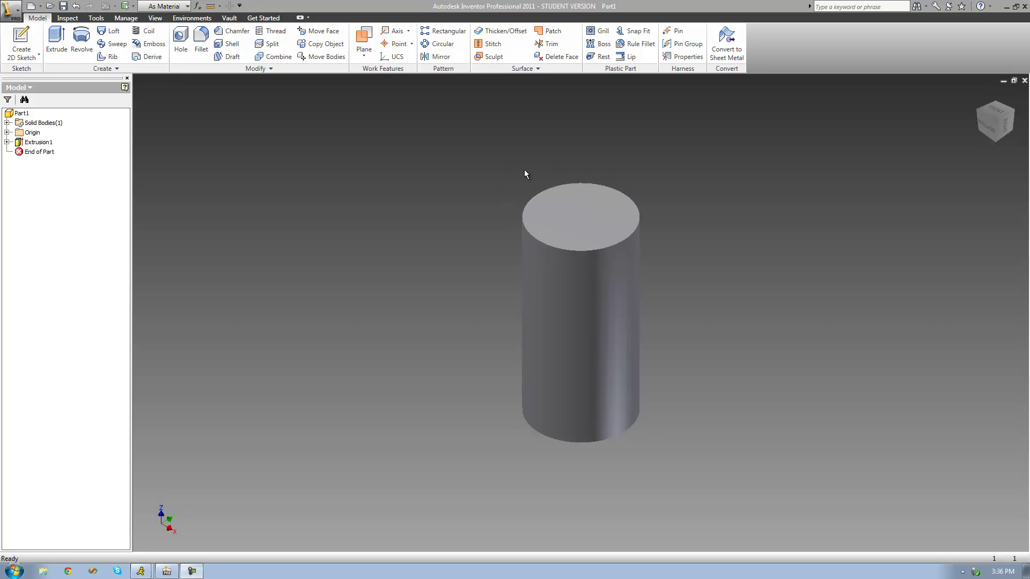
Start Sketch3 on Part1's XZ Plane, orbiting to confirm the plane cuts through the cylinder
{"action": "left_click", "coordinate": [7, 132]}
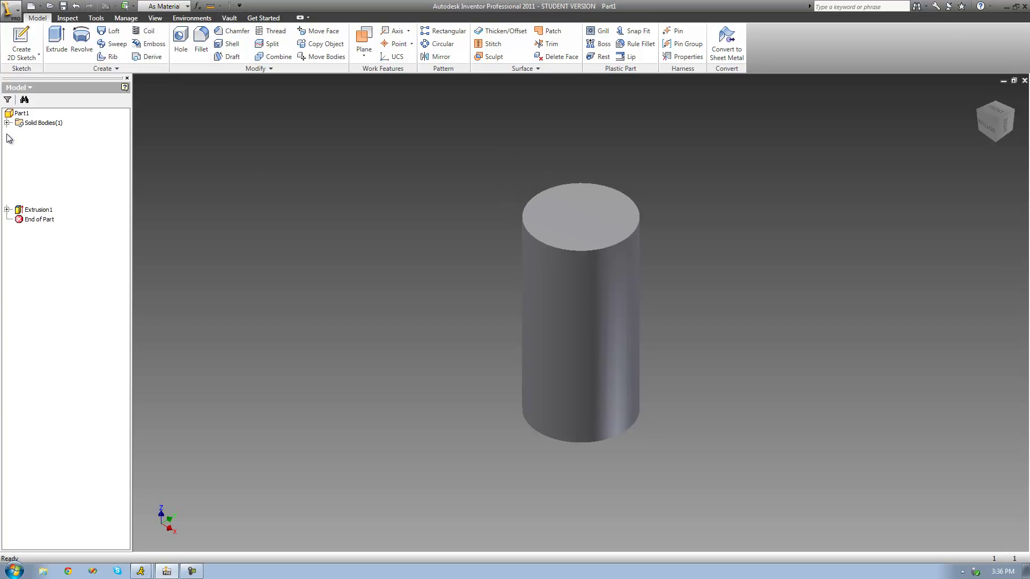
{"action": "left_click", "coordinate": [34, 154]}
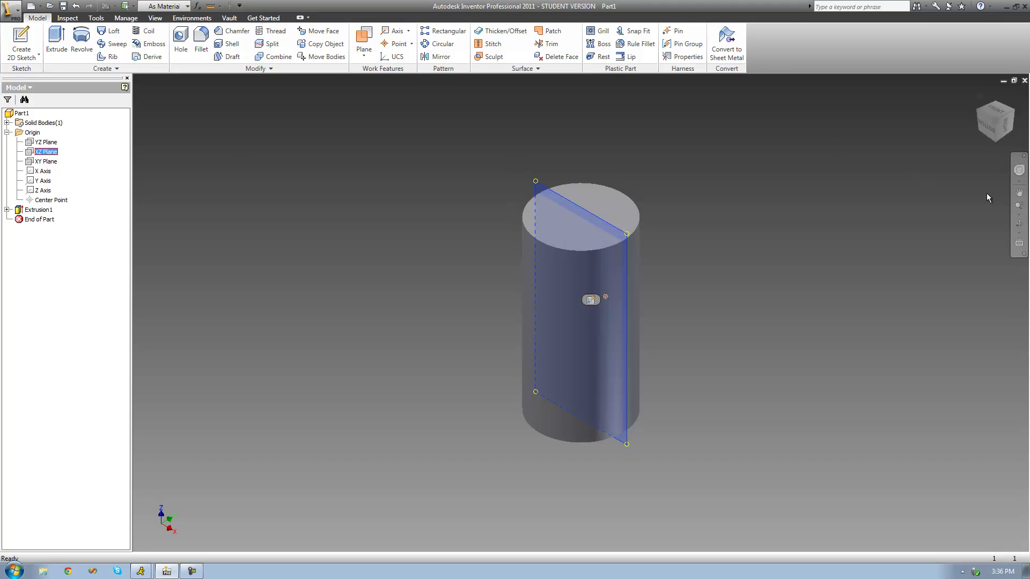
{"action": "left_click", "coordinate": [1019, 224]}
{"action": "left_click_drag", "start_coordinate": [536, 252], "coordinate": [542, 279]}
{"action": "right_click", "coordinate": [545, 278]}
{"action": "left_click", "coordinate": [563, 282]}
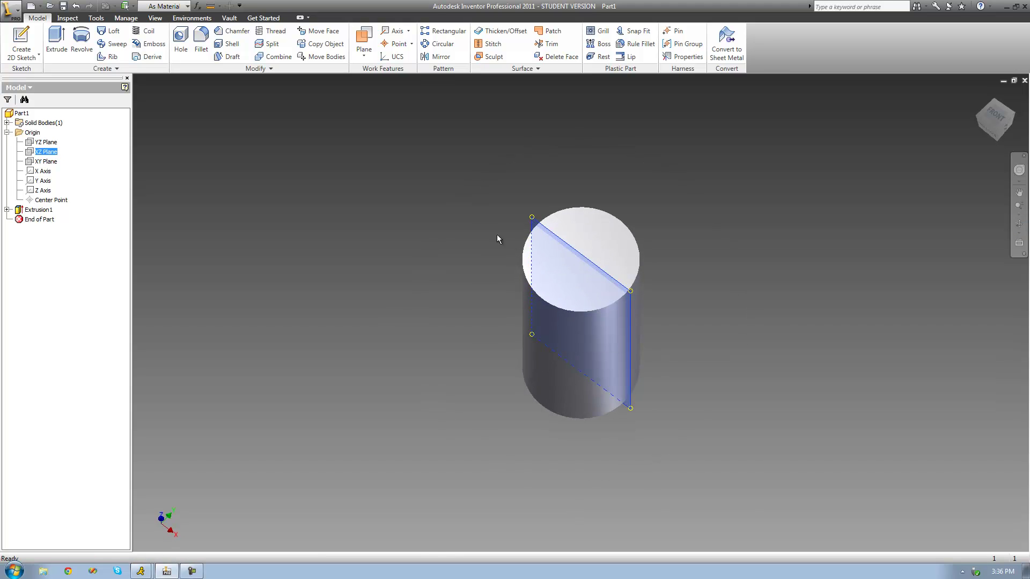
{"action": "right_click", "coordinate": [36, 154]}
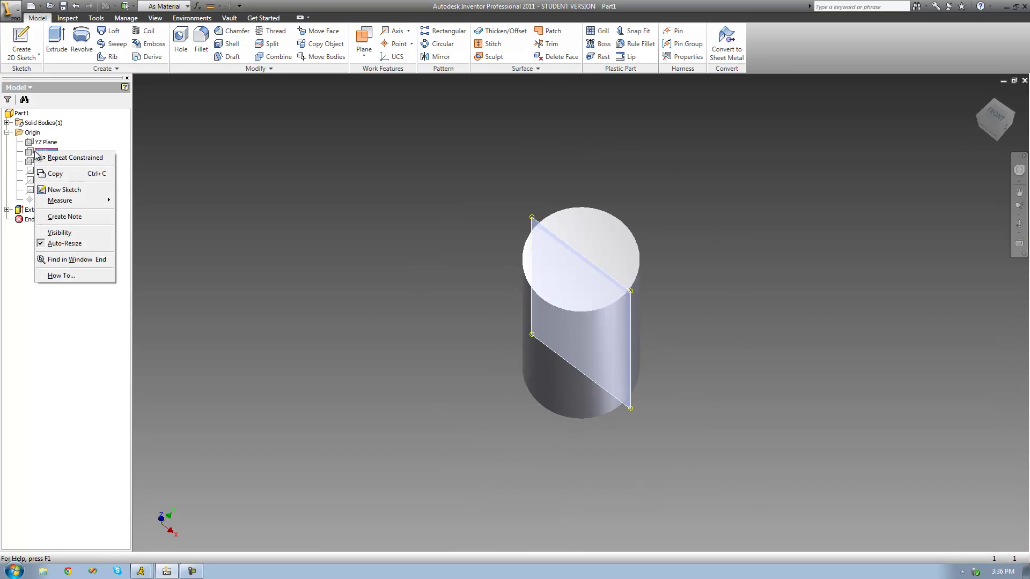
{"action": "left_click", "coordinate": [56, 191]}
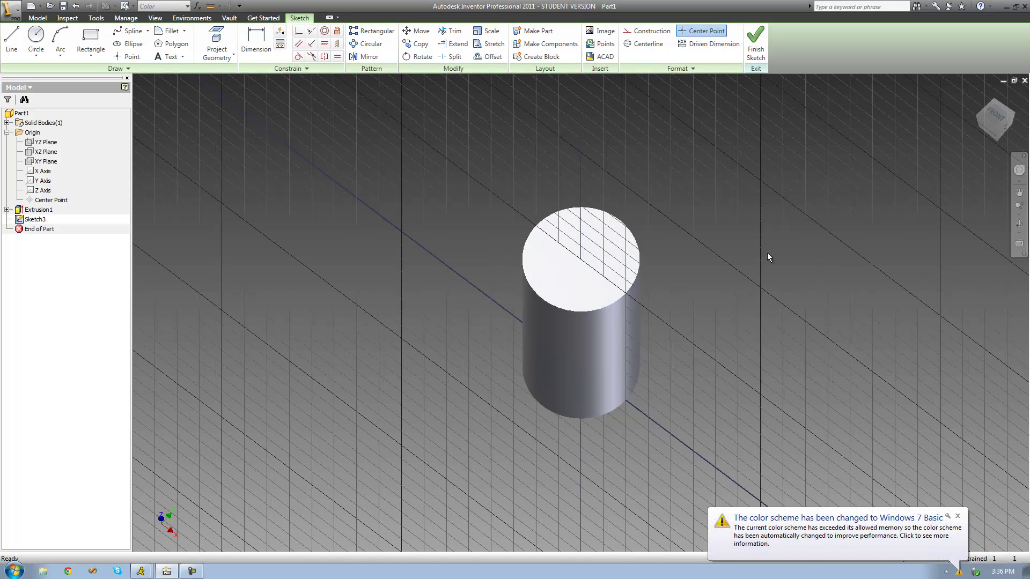
Slice the cylinder's graphics at the sketch plane and view the sketch face-on
{"action": "left_click", "coordinate": [989, 131]}
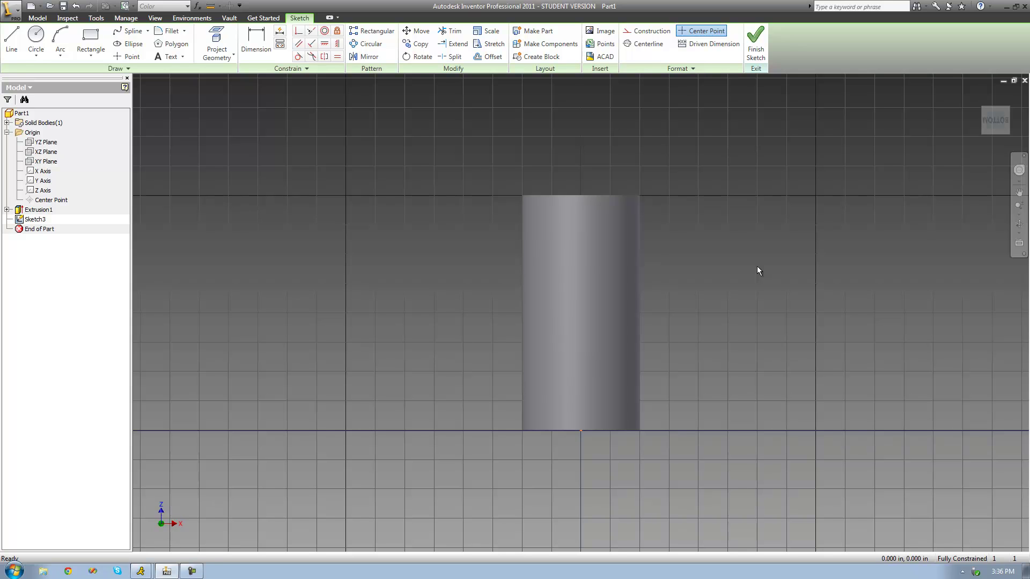
{"action": "left_click", "coordinate": [1019, 225]}
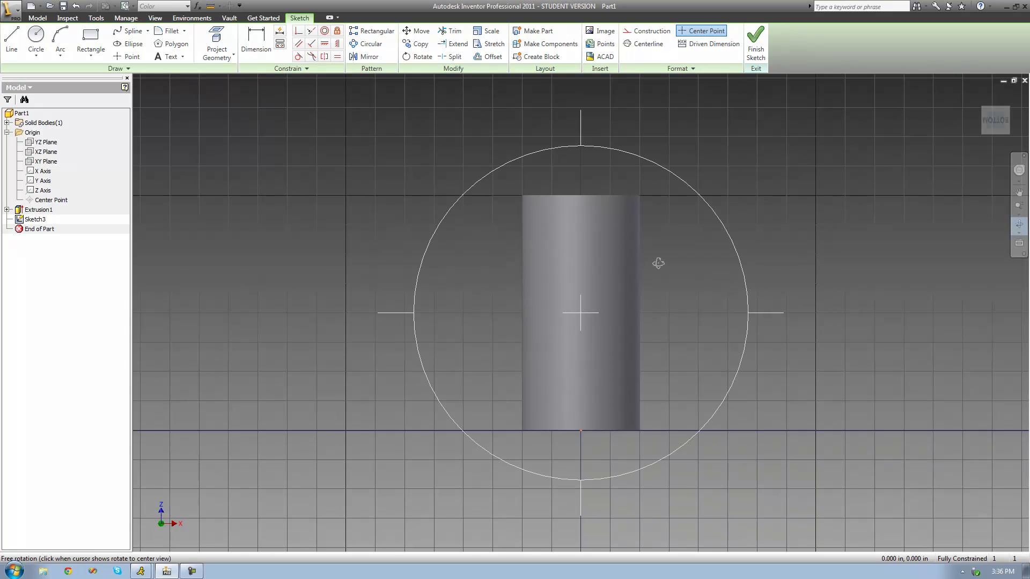
{"action": "left_click_drag", "start_coordinate": [627, 273], "coordinate": [623, 285]}
{"action": "right_click", "coordinate": [623, 285]}
{"action": "left_click", "coordinate": [638, 293]}
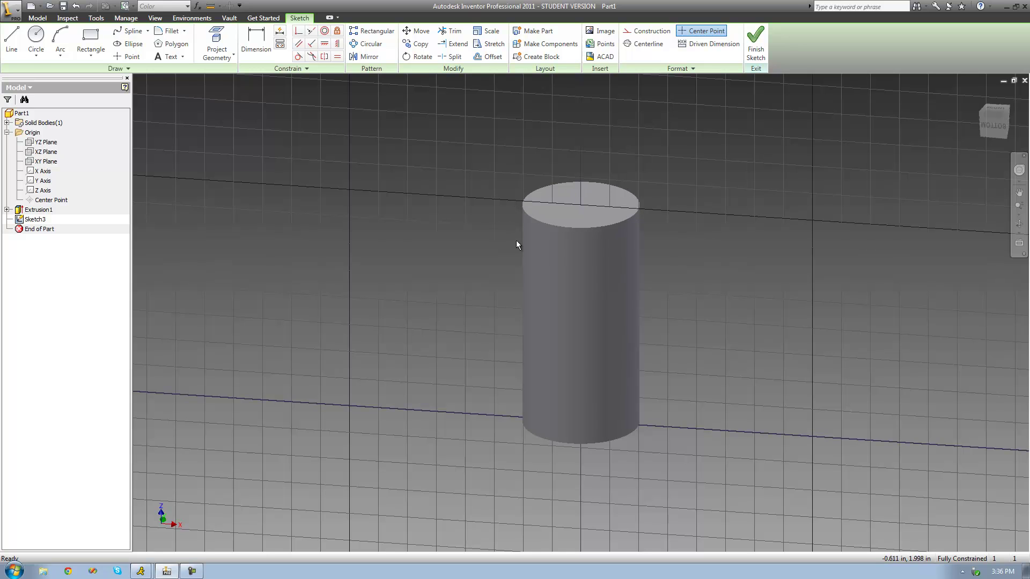
{"action": "right_click", "coordinate": [347, 259]}
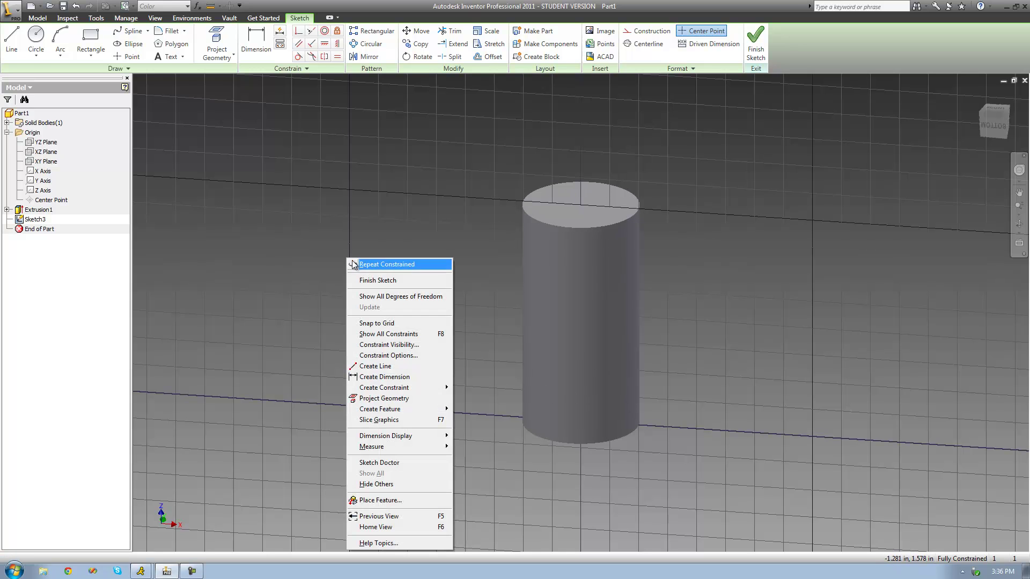
{"action": "left_click", "coordinate": [395, 420]}
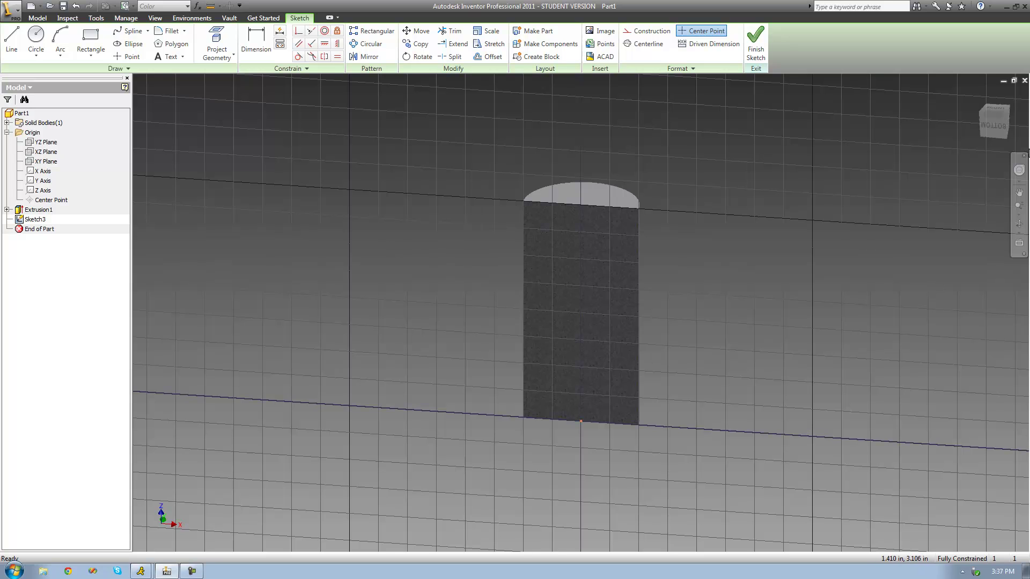
{"action": "left_click", "coordinate": [996, 125]}
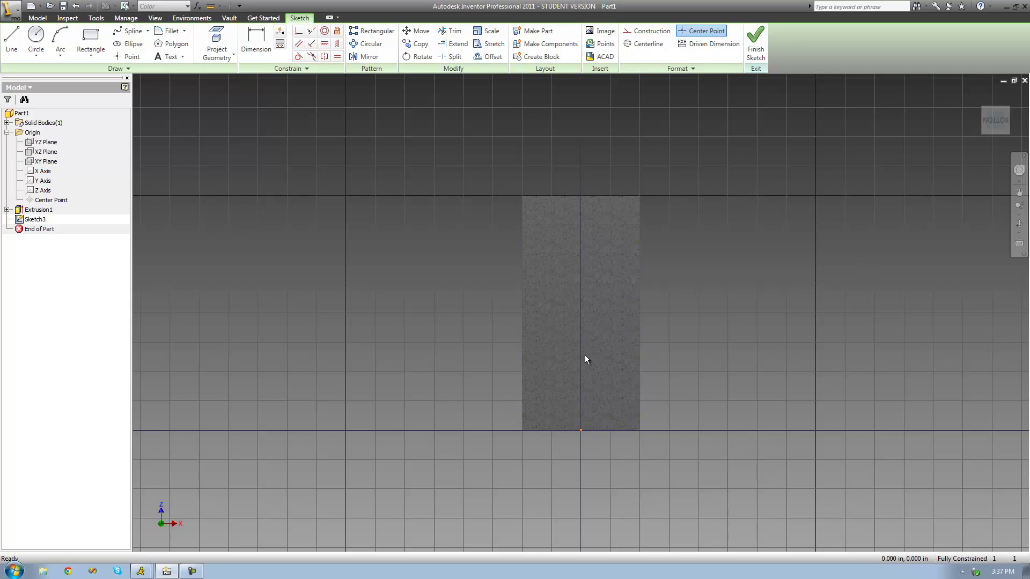
Draw a vertical line from the sketch origin up the cylinder's centre to its top
{"action": "left_click", "coordinate": [11, 40]}
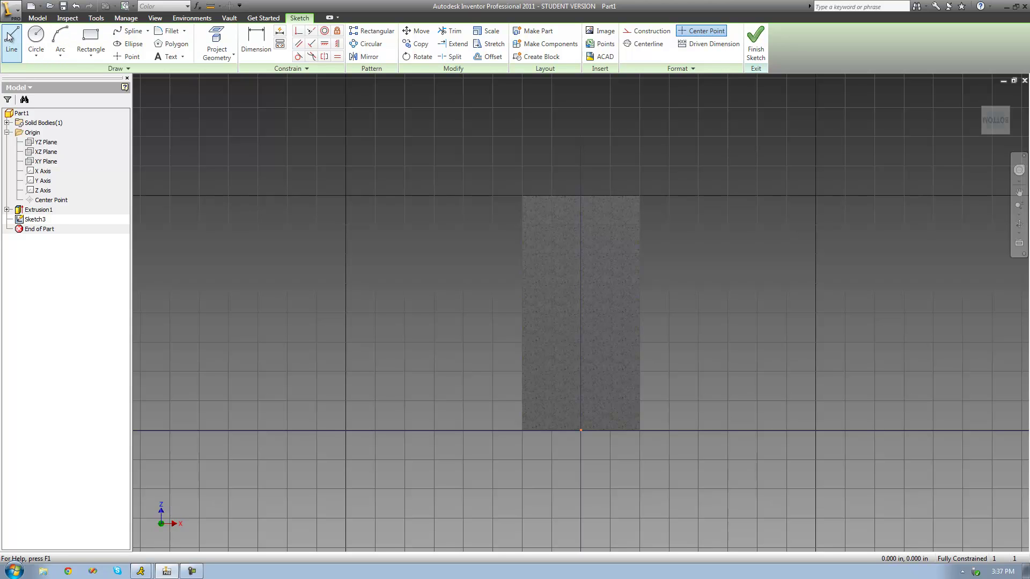
{"action": "left_click", "coordinate": [581, 430]}
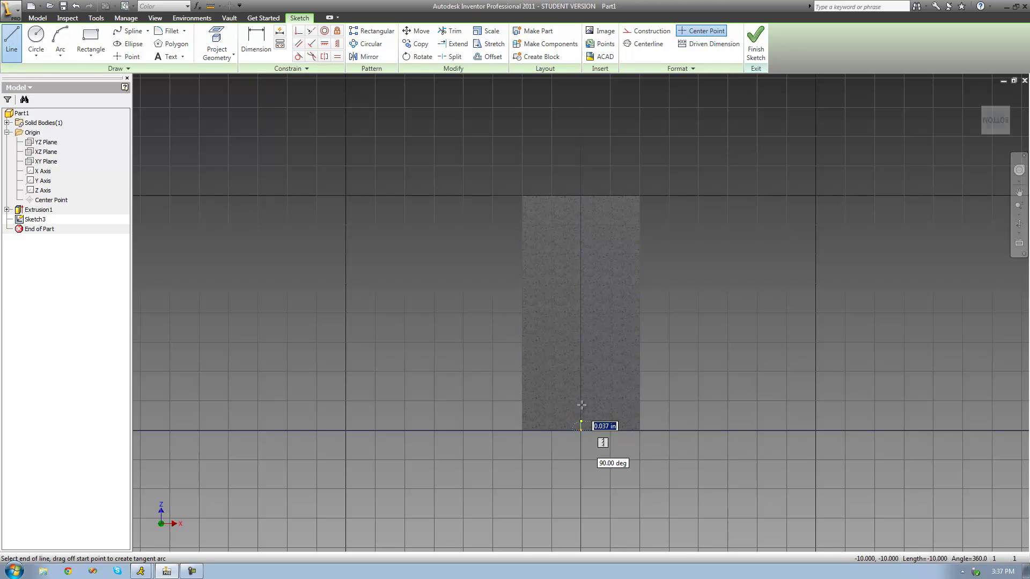
{"action": "left_click", "coordinate": [581, 201]}
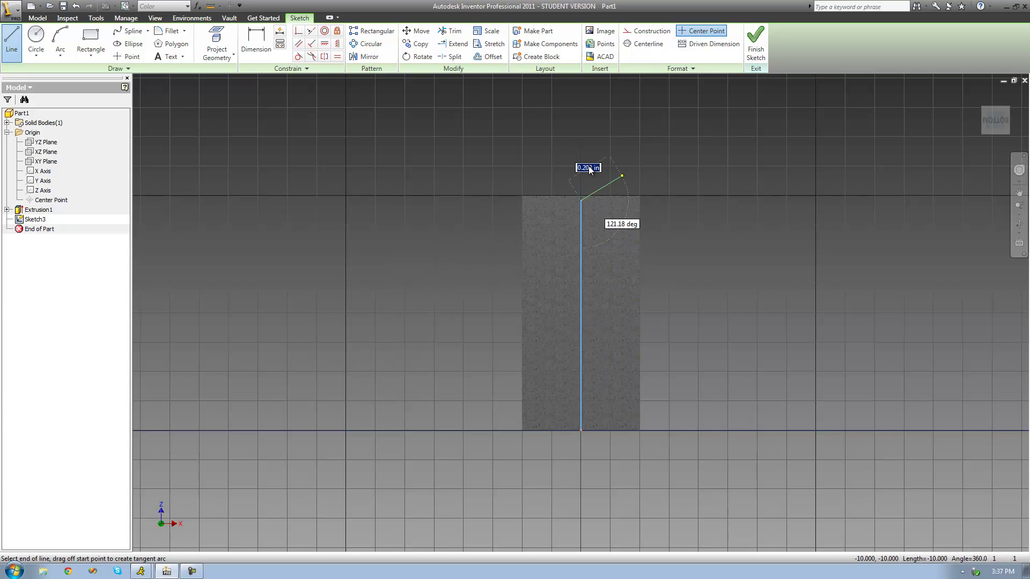
{"action": "right_click", "coordinate": [617, 174]}
{"action": "left_click", "coordinate": [632, 181]}
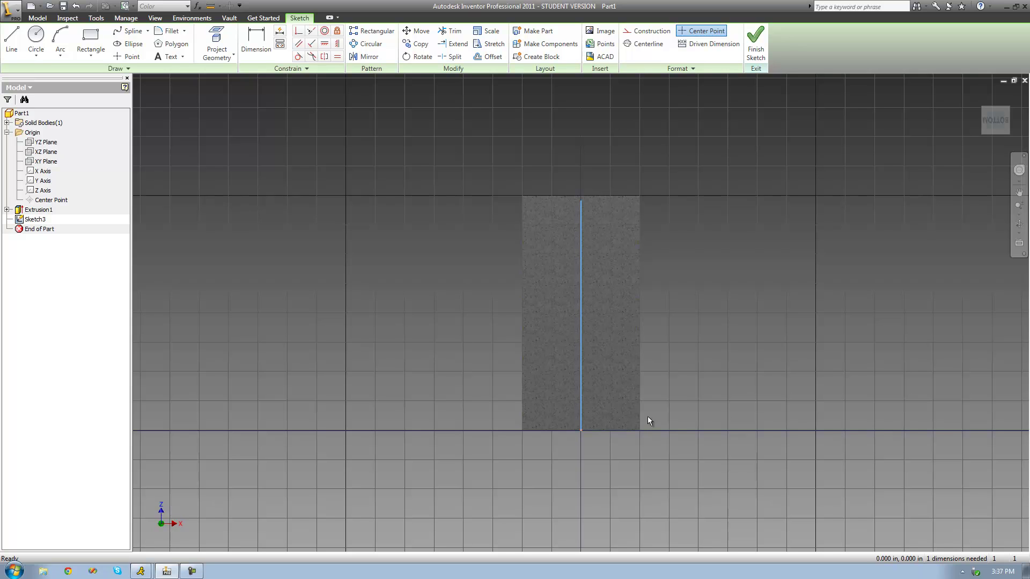
{"action": "left_click", "coordinate": [1018, 224]}
{"action": "left_click_drag", "start_coordinate": [701, 271], "coordinate": [604, 289]}
{"action": "key", "text": "Escape"}
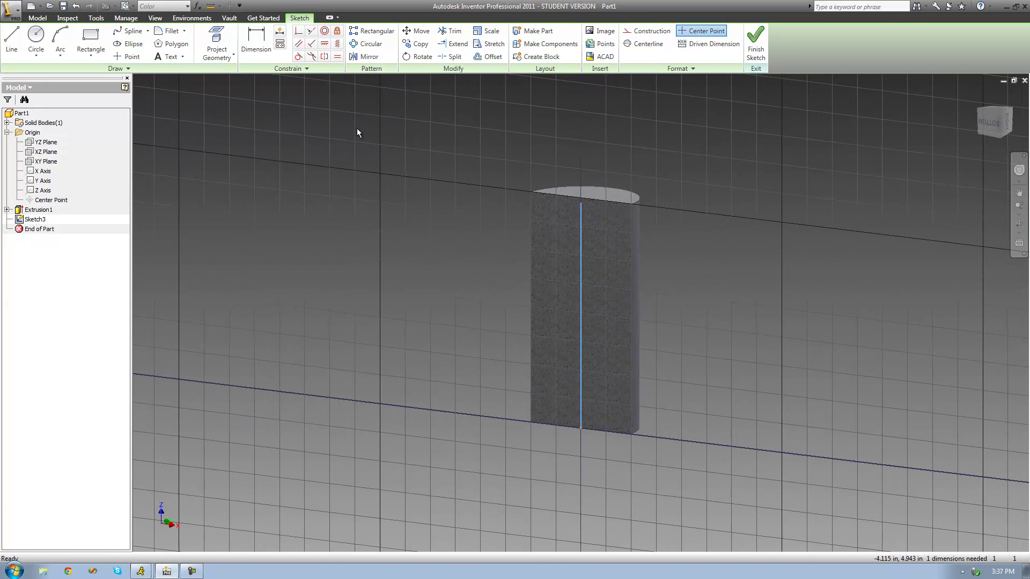
Project the cylinder's right outer silhouette edge into Sketch3, then view it face-on
{"action": "left_click", "coordinate": [216, 43]}
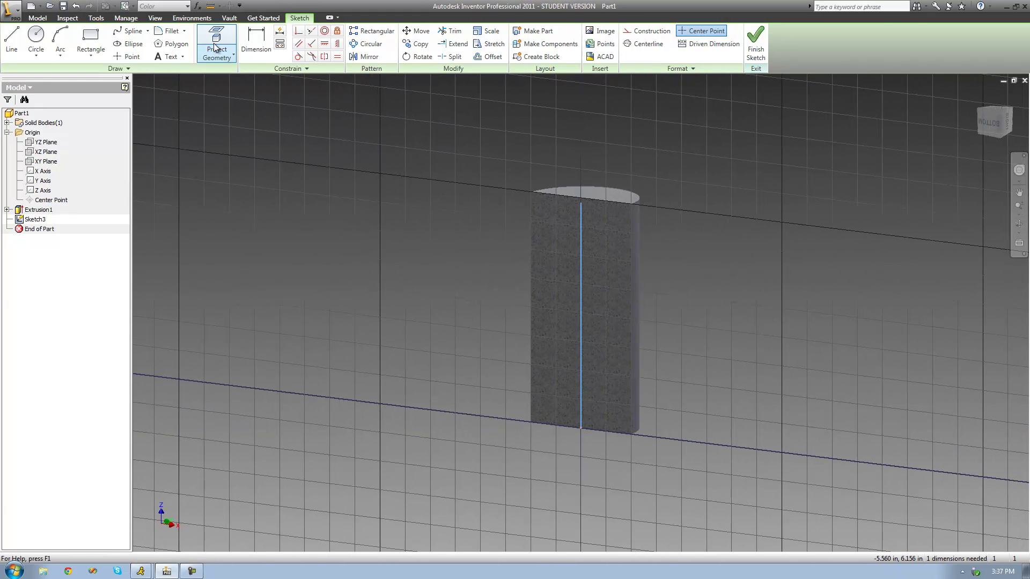
{"action": "left_click", "coordinate": [631, 326]}
{"action": "right_click", "coordinate": [706, 318]}
{"action": "left_click", "coordinate": [722, 323]}
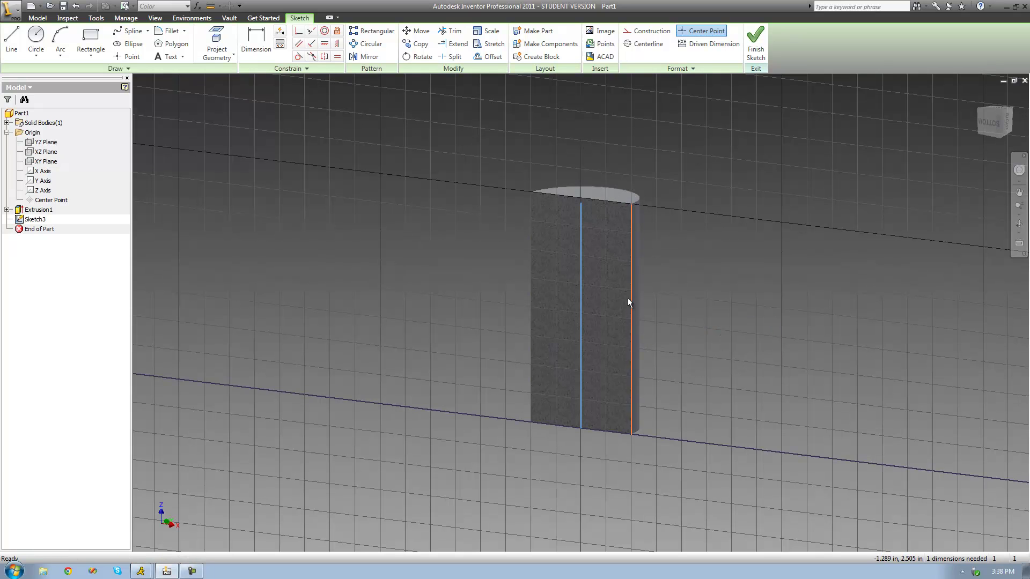
{"action": "left_click", "coordinate": [986, 124]}
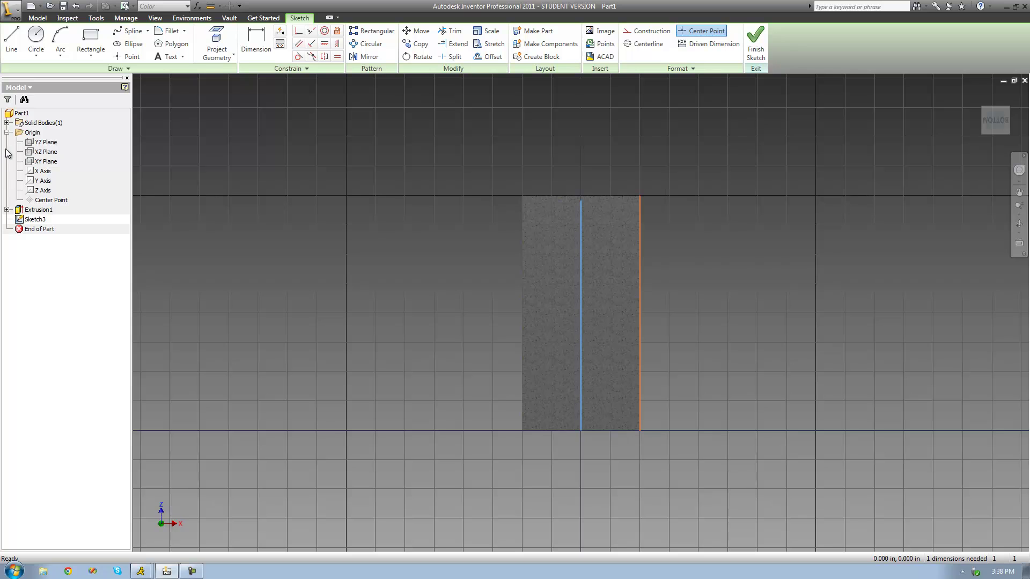
Draw a small rectangle from the projected edge's lower endpoint, just outside the cylinder
{"action": "left_click", "coordinate": [90, 38]}
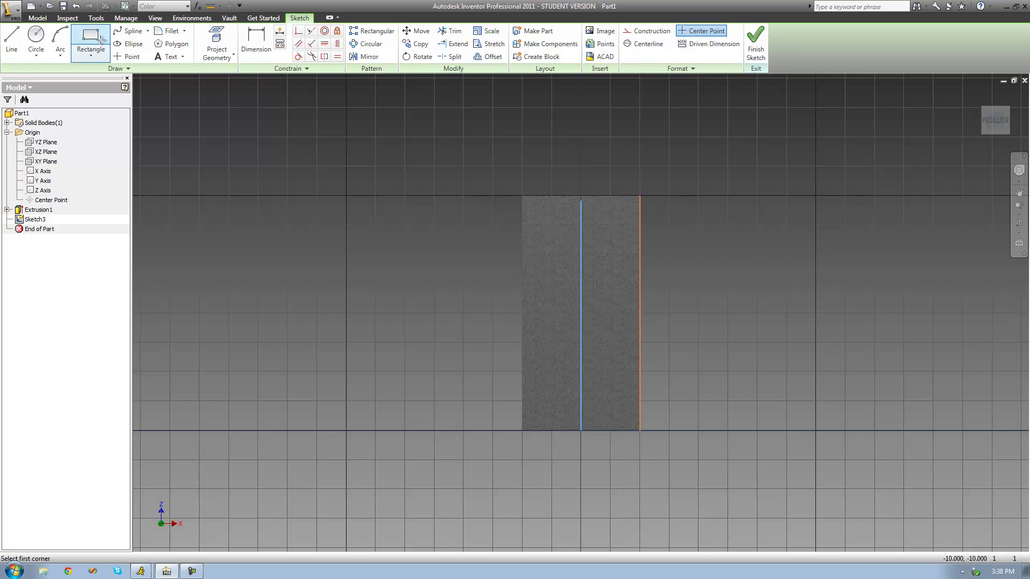
{"action": "left_click", "coordinate": [640, 430]}
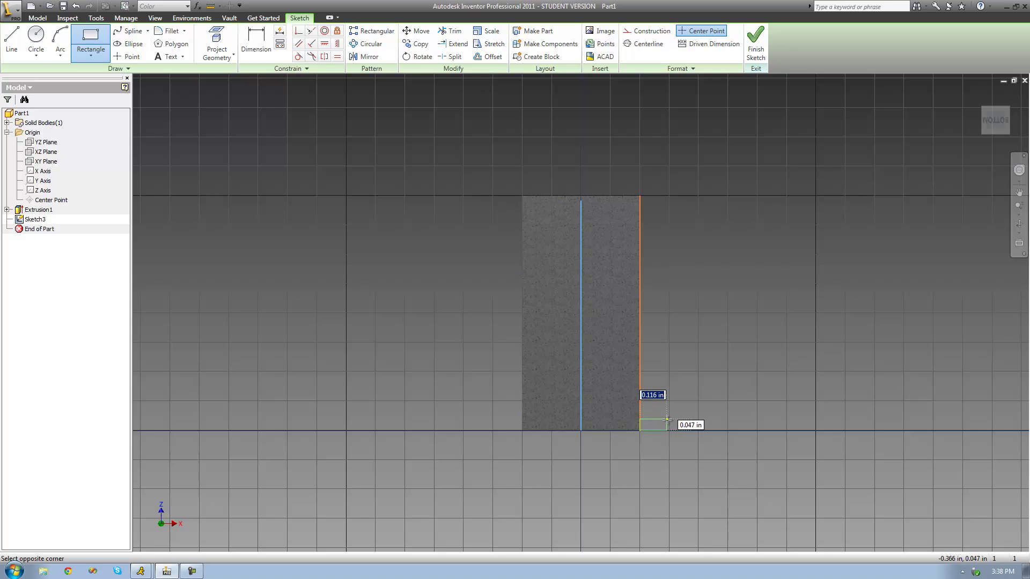
{"action": "left_click", "coordinate": [667, 419]}
{"action": "right_click", "coordinate": [668, 398]}
{"action": "left_click", "coordinate": [674, 403]}
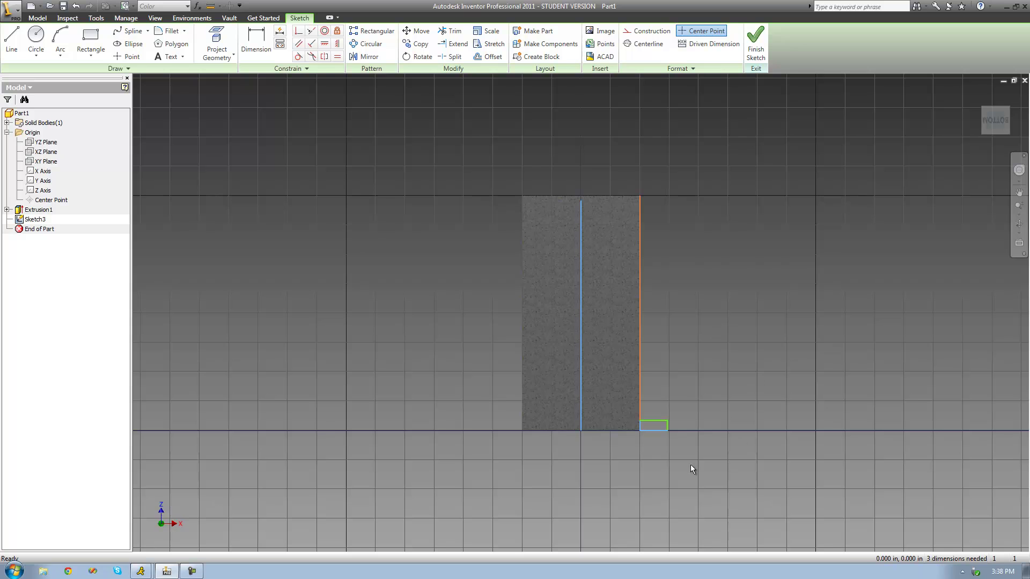
{"action": "left_click", "coordinate": [580, 324]}
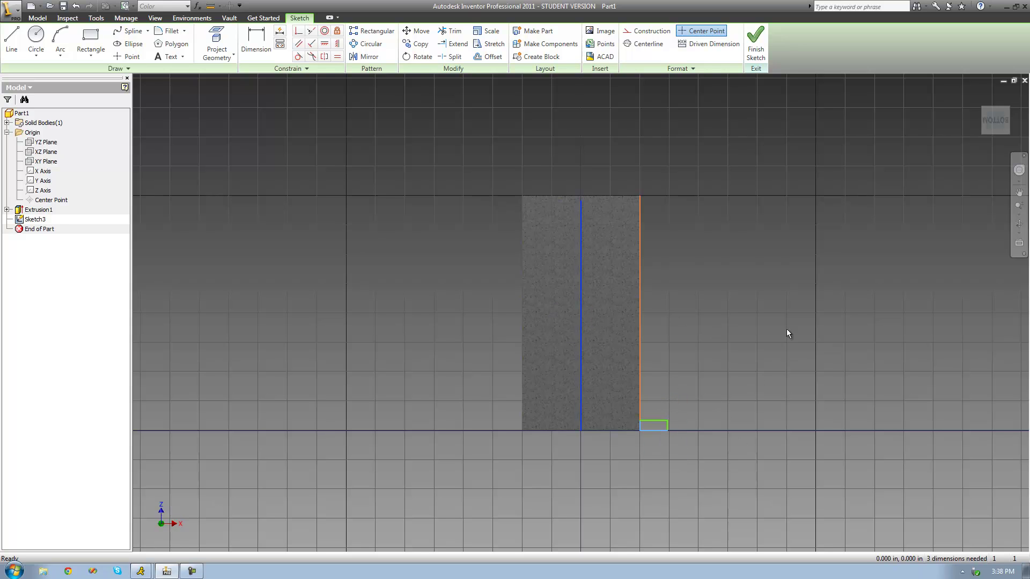
Finish Sketch3 and return to the 3D model view
{"action": "left_click", "coordinate": [756, 40]}
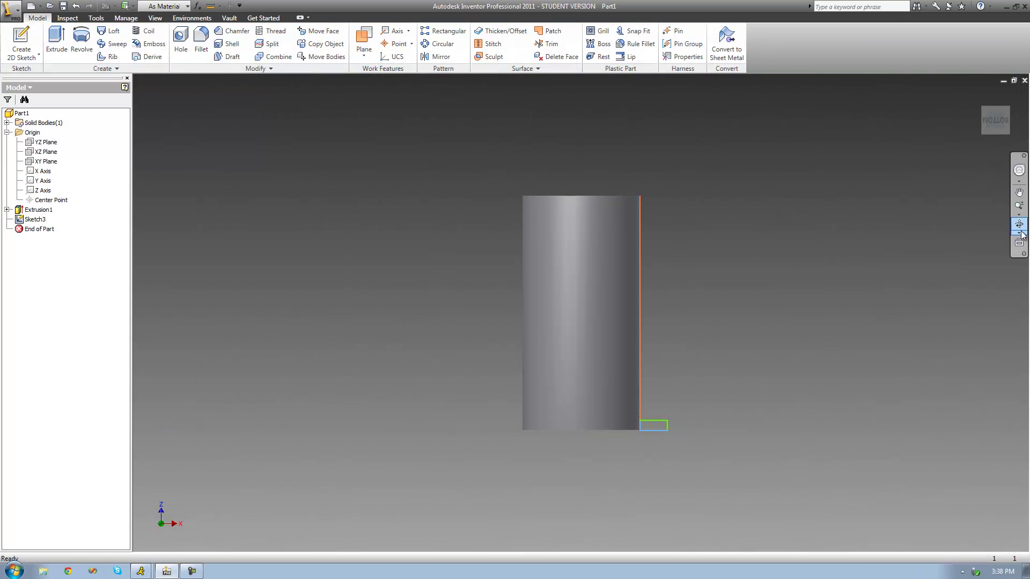
{"action": "left_click", "coordinate": [1019, 225]}
{"action": "left_click_drag", "start_coordinate": [595, 212], "coordinate": [582, 246]}
{"action": "right_click", "coordinate": [582, 247]}
{"action": "left_click", "coordinate": [616, 260]}
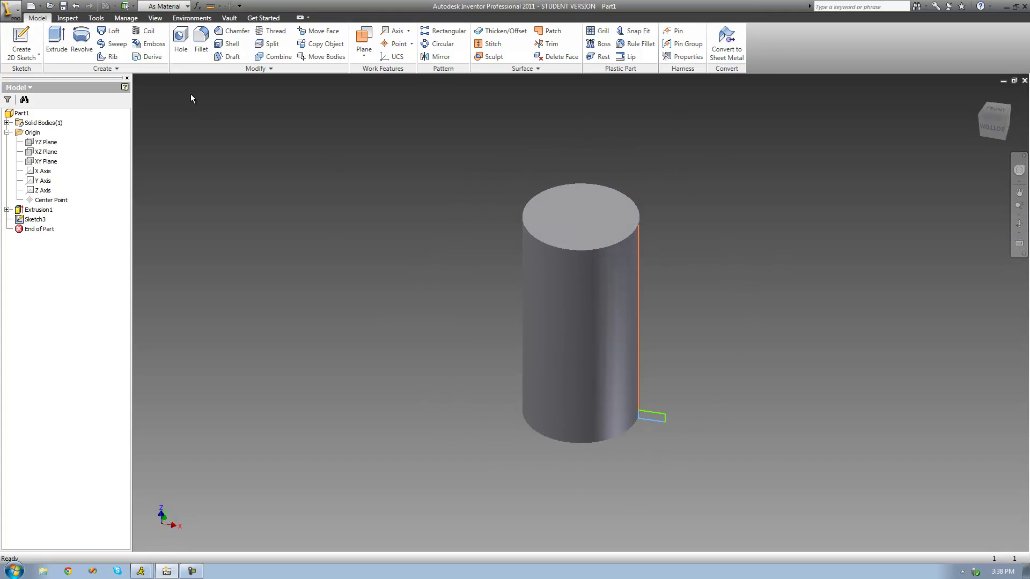
Start a coil from the rectangle profile, using the cylinder's centre line as its axis
{"action": "left_click", "coordinate": [144, 31]}
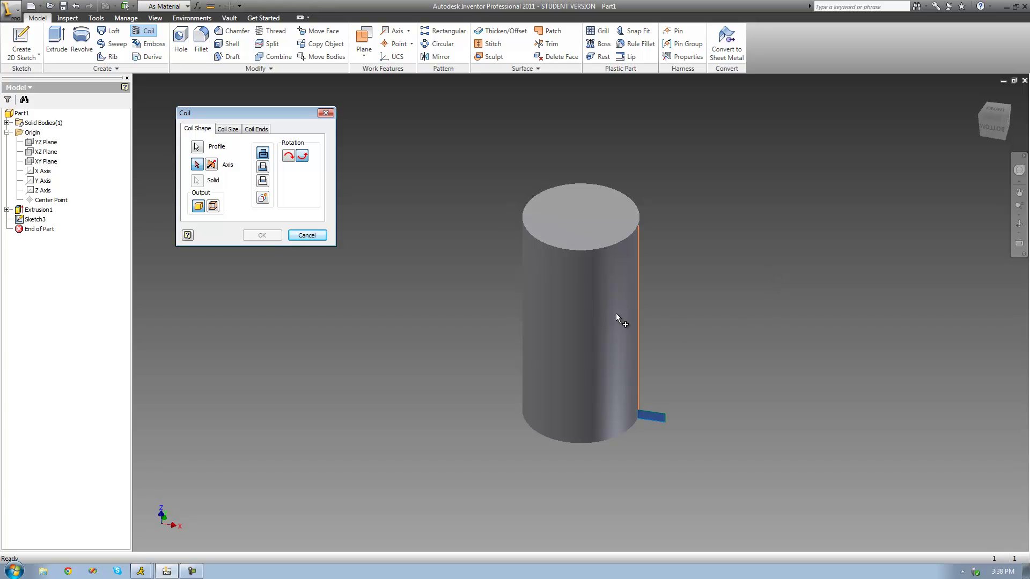
{"action": "left_click", "coordinate": [581, 328]}
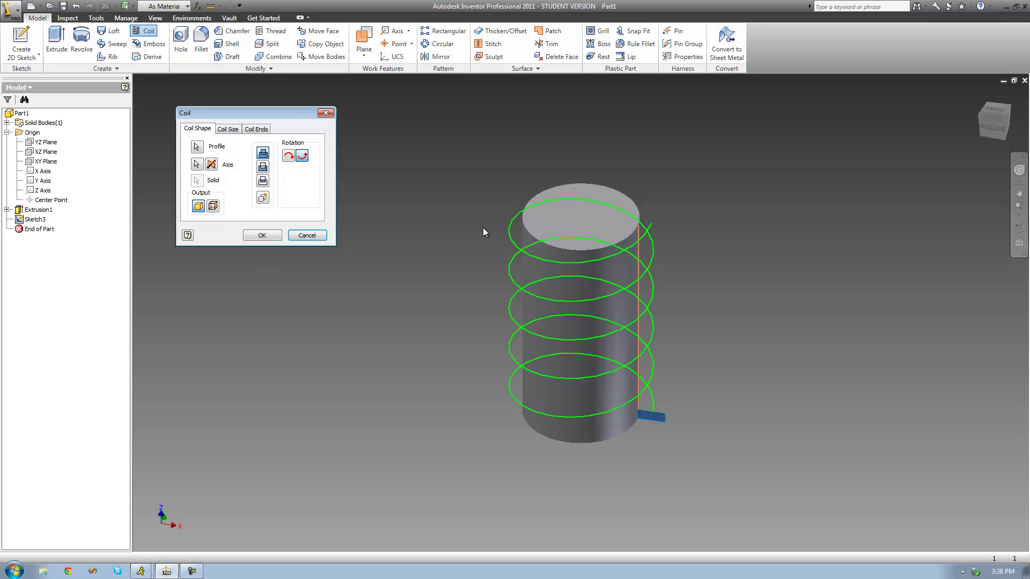
{"action": "left_click", "coordinate": [1018, 223]}
{"action": "left_click_drag", "start_coordinate": [616, 354], "coordinate": [641, 328]}
{"action": "right_click", "coordinate": [638, 332]}
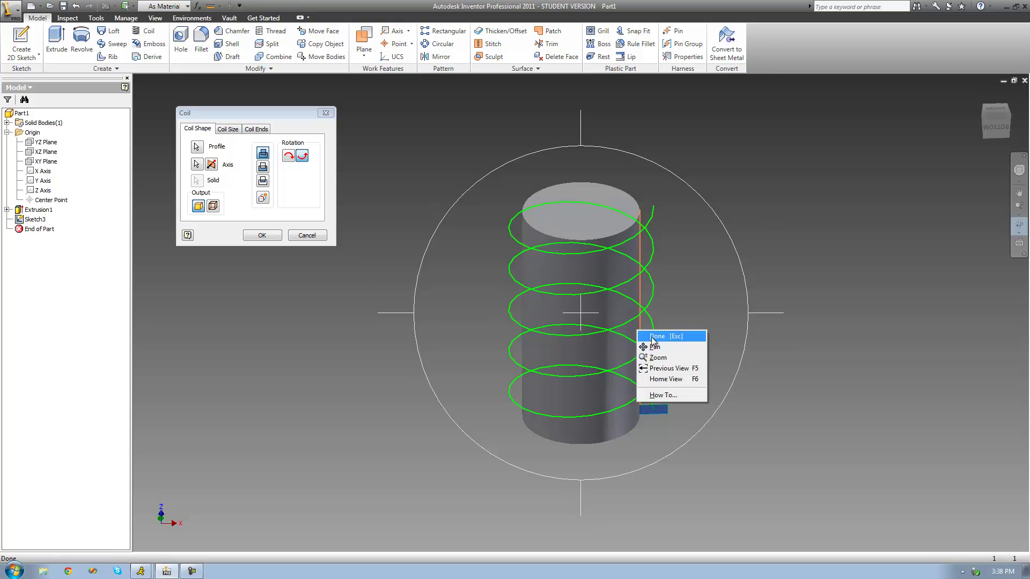
{"action": "left_click", "coordinate": [653, 336]}
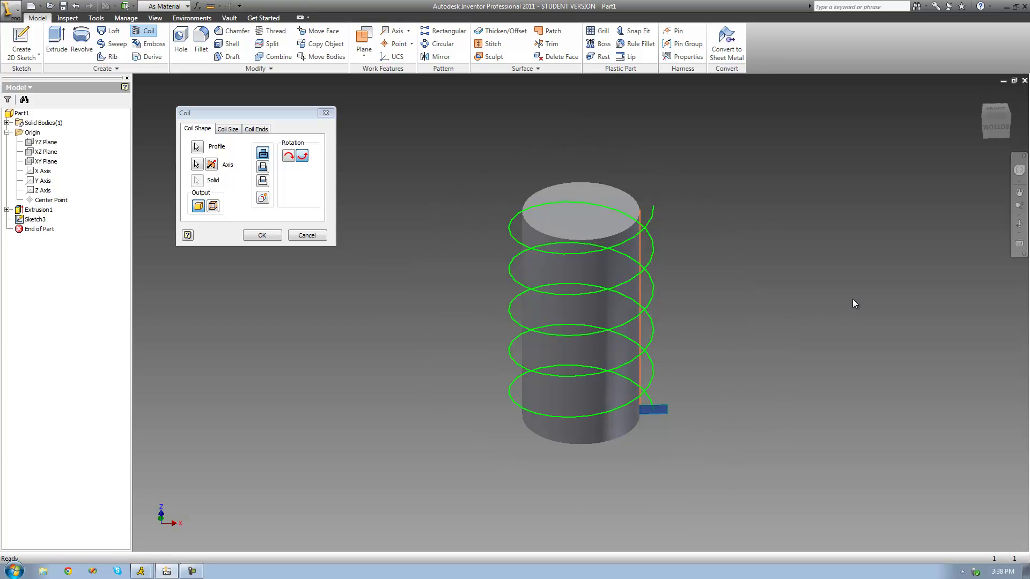
{"action": "left_click", "coordinate": [227, 129]}
Check the Coil Size settings: Revolution and Height, 1 in height, 5 revolutions, 0.00 taper
{"action": "left_click", "coordinate": [260, 182]}
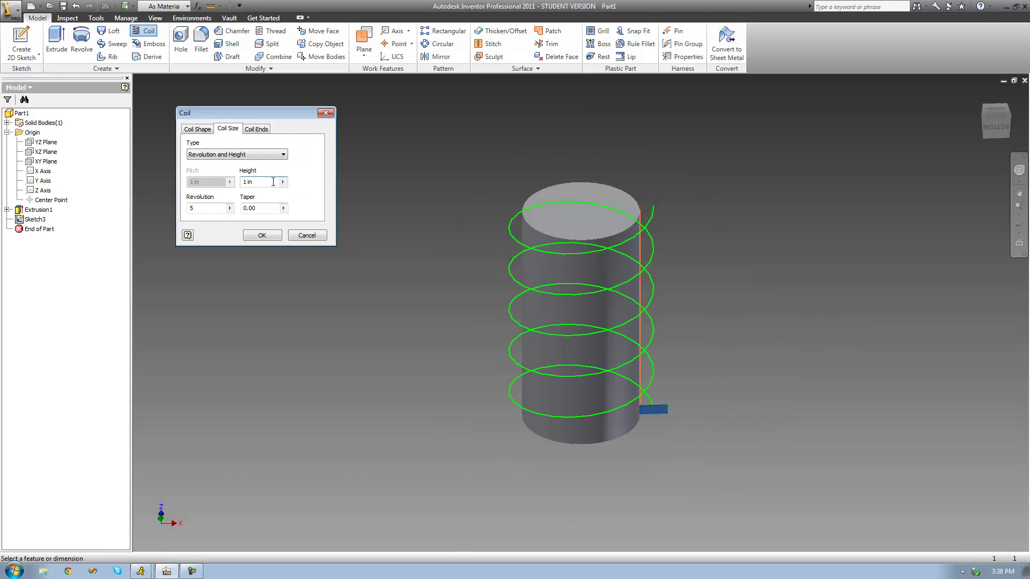
{"action": "left_click", "coordinate": [1019, 224]}
{"action": "left_click_drag", "start_coordinate": [602, 317], "coordinate": [692, 321]}
{"action": "key", "text": "Escape"}
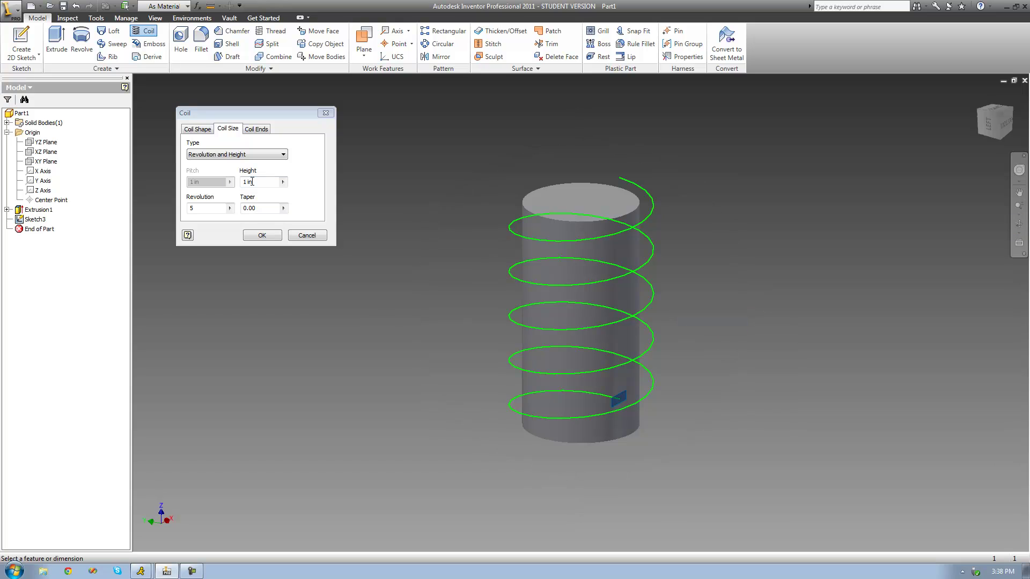
{"action": "left_click_drag", "start_coordinate": [254, 184], "coordinate": [181, 207]}
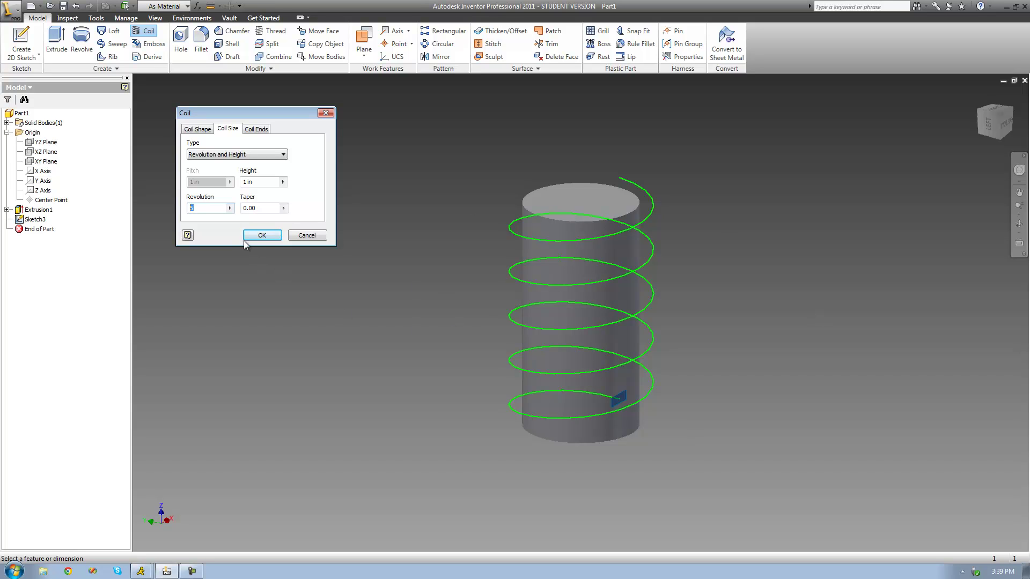
{"action": "left_click", "coordinate": [259, 236]}
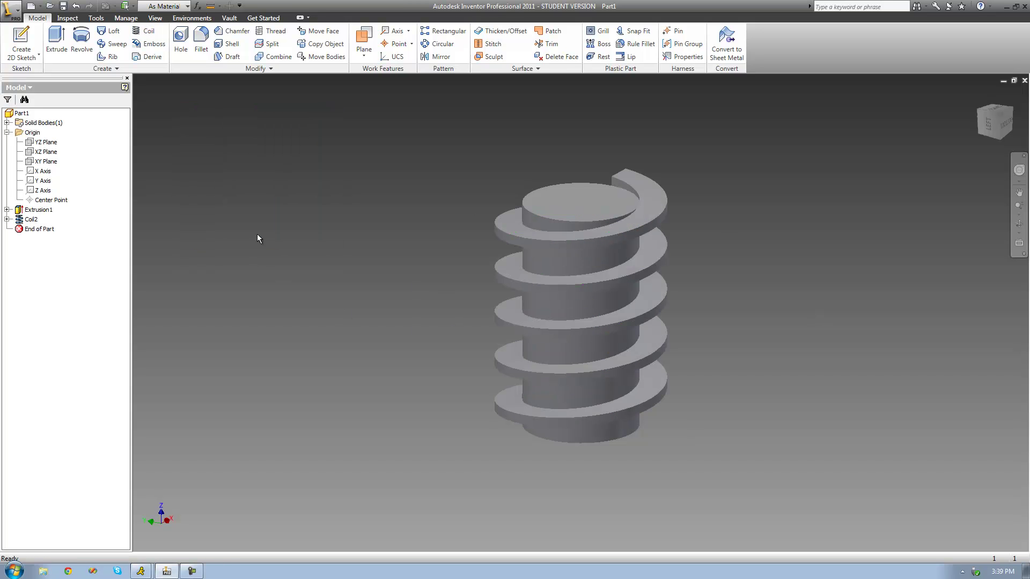
{"action": "left_click", "coordinate": [1019, 224]}
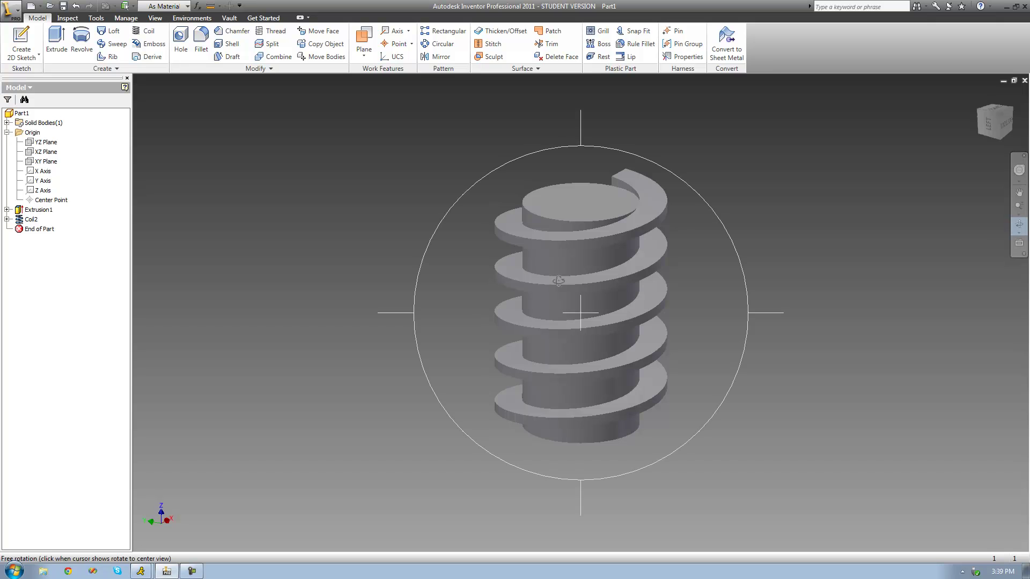
{"action": "left_click_drag", "start_coordinate": [593, 308], "coordinate": [676, 310]}
{"action": "right_click", "coordinate": [670, 306]}
{"action": "left_click", "coordinate": [689, 311]}
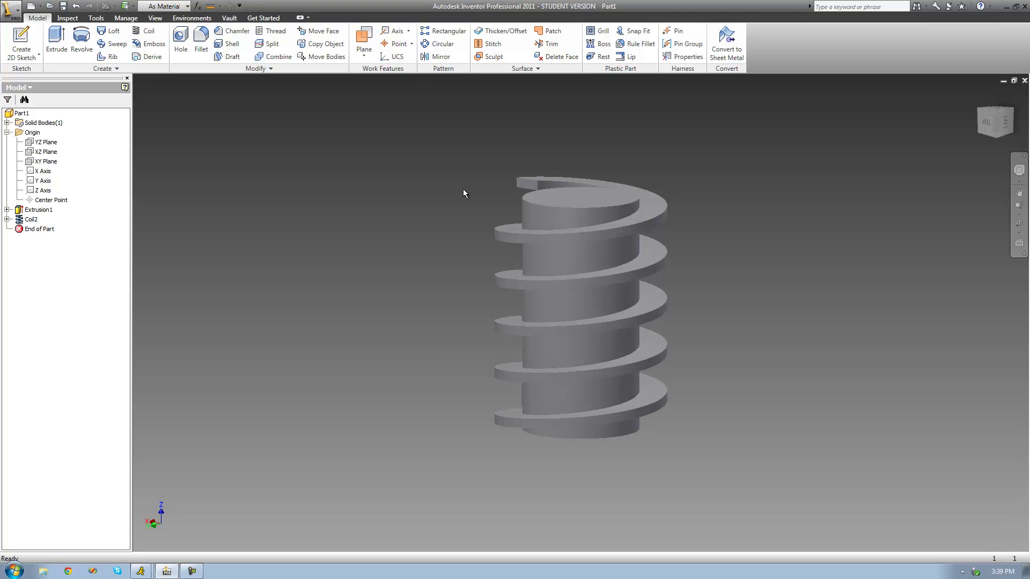
{"action": "left_click", "coordinate": [1019, 224]}
{"action": "left_click_drag", "start_coordinate": [518, 308], "coordinate": [688, 315]}
{"action": "right_click", "coordinate": [688, 338]}
{"action": "left_click", "coordinate": [713, 346]}
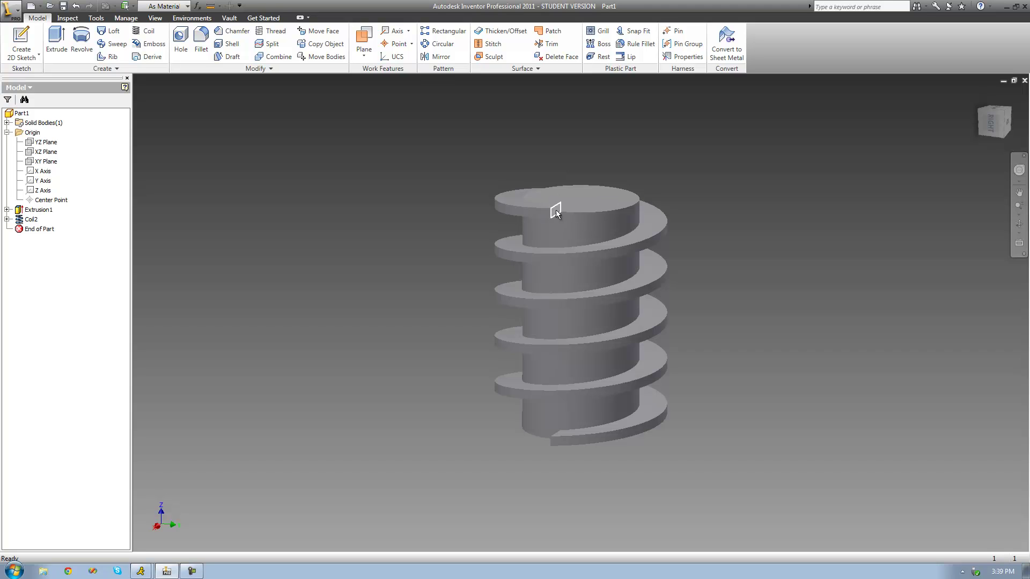
Reopen Sketch3 under Coil2 for editing and view it face-on
{"action": "left_click", "coordinate": [8, 219]}
{"action": "left_click", "coordinate": [43, 229]}
{"action": "right_click", "coordinate": [37, 229]}
{"action": "left_click", "coordinate": [58, 264]}
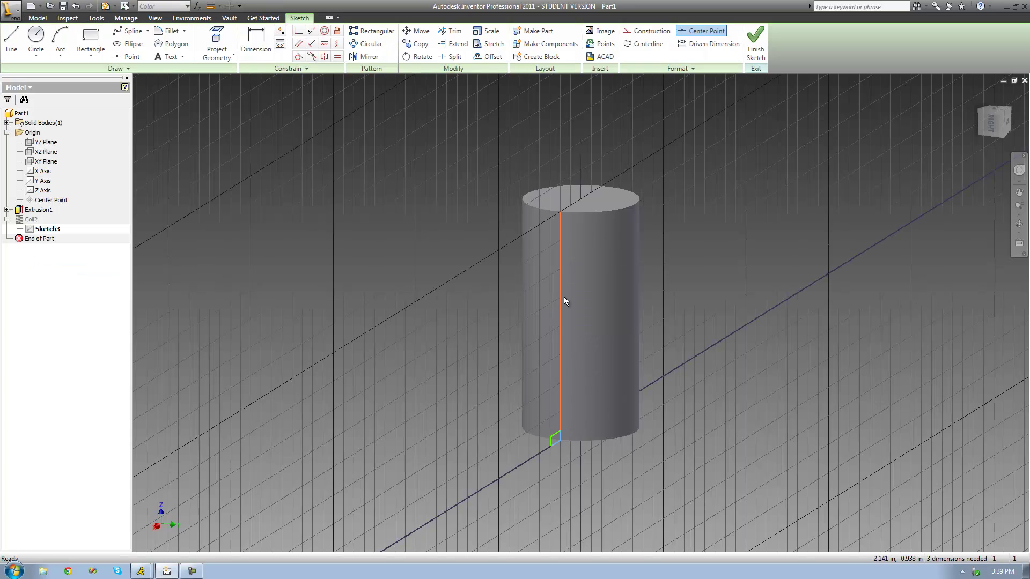
{"action": "left_click", "coordinate": [1018, 224]}
{"action": "left_click_drag", "start_coordinate": [612, 302], "coordinate": [742, 295]}
{"action": "right_click", "coordinate": [743, 296]}
{"action": "left_click", "coordinate": [750, 301]}
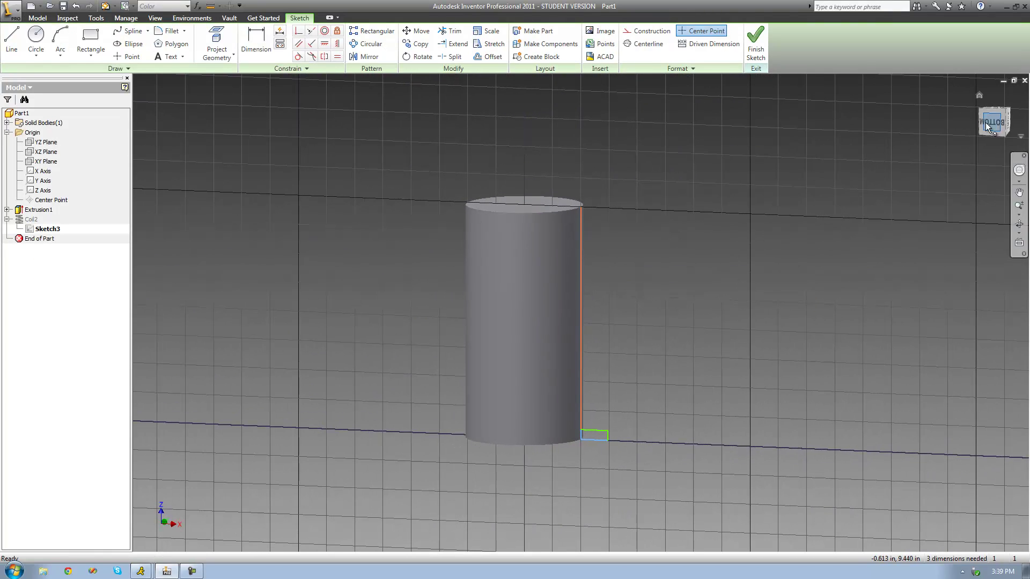
{"action": "left_click", "coordinate": [985, 122]}
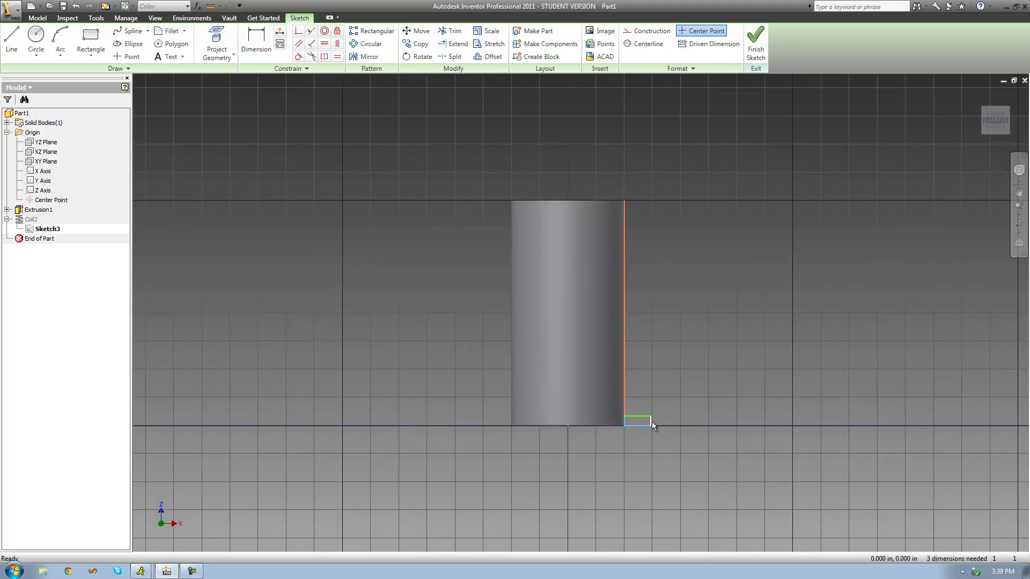
Dimension the profile rectangle's edge to .05 in
{"action": "left_click", "coordinate": [254, 40]}
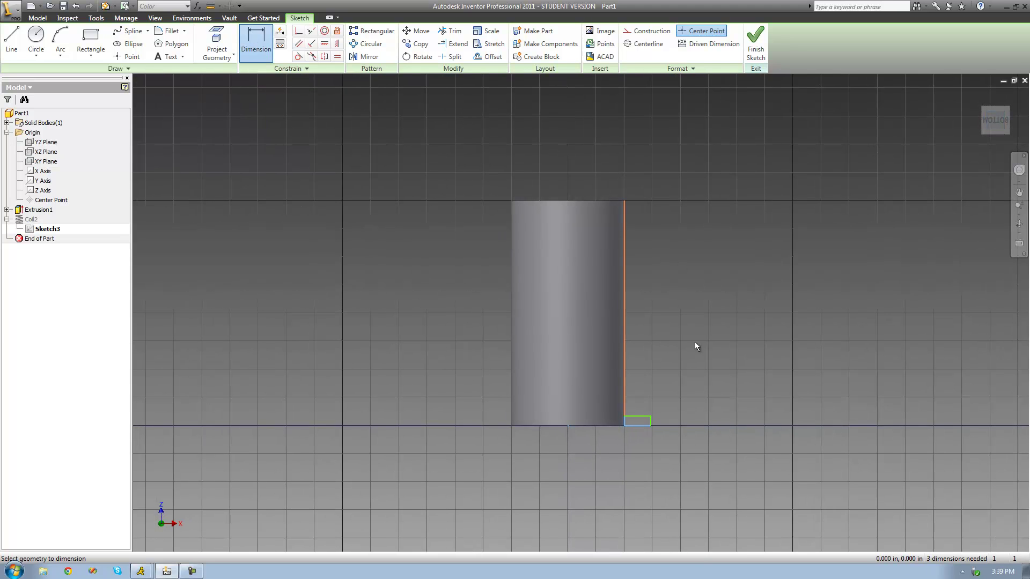
{"action": "left_click", "coordinate": [651, 420]}
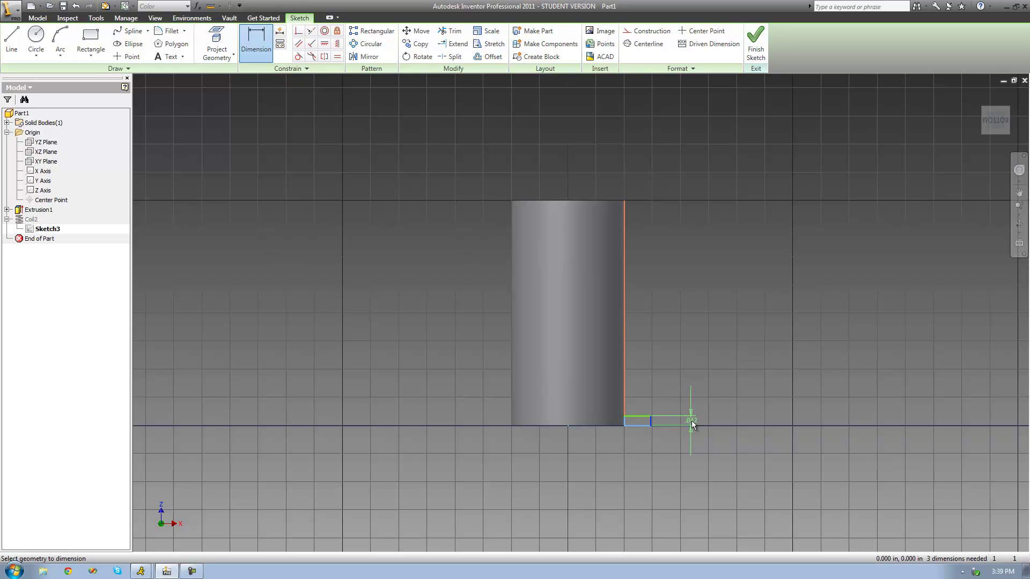
{"action": "left_click", "coordinate": [690, 420]}
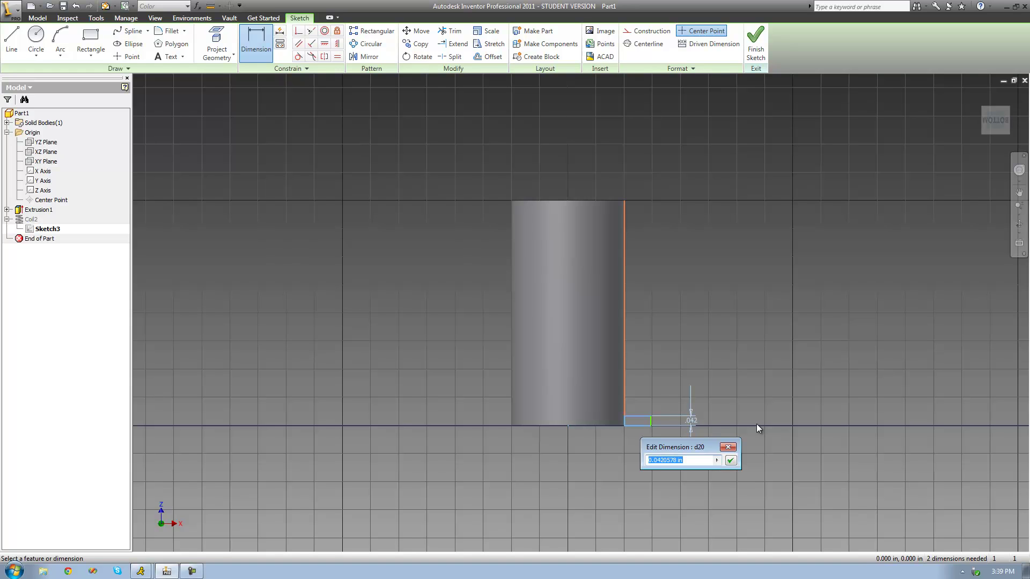
{"action": "type", "text": ".05"}
{"action": "left_click", "coordinate": [731, 461]}
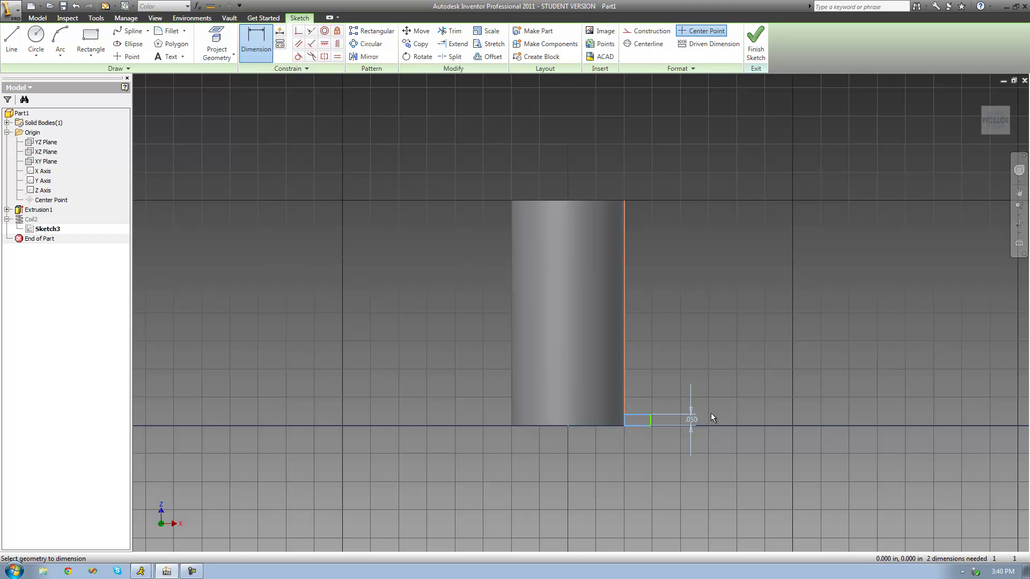
Finish the sketch so Coil2 rebuilds, then inspect the model from above
{"action": "left_click", "coordinate": [756, 52]}
{"action": "left_click", "coordinate": [1019, 224]}
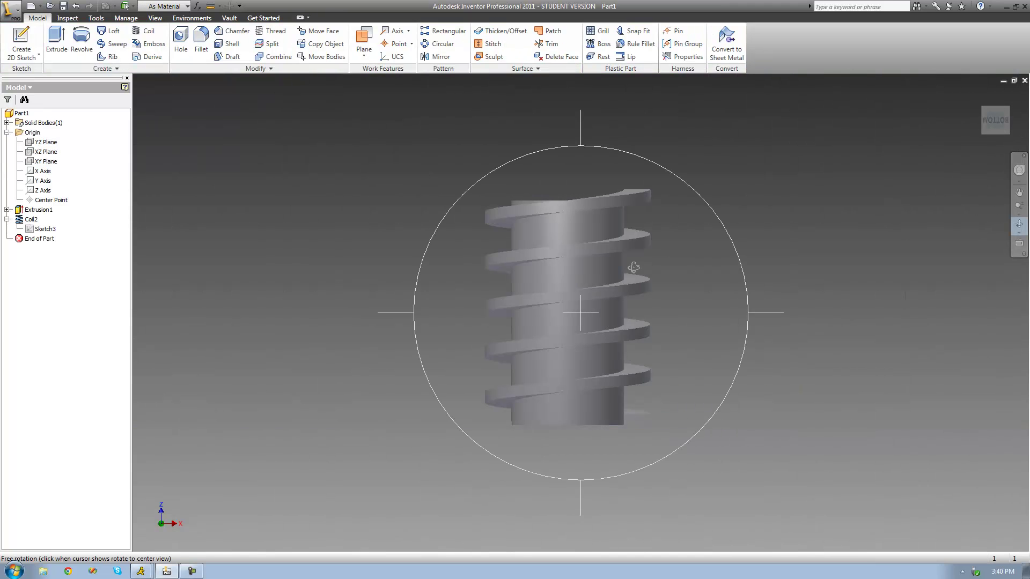
{"action": "left_click_drag", "start_coordinate": [634, 267], "coordinate": [626, 291]}
{"action": "right_click", "coordinate": [626, 291]}
{"action": "left_click", "coordinate": [638, 295]}
{"action": "right_click", "coordinate": [34, 220]}
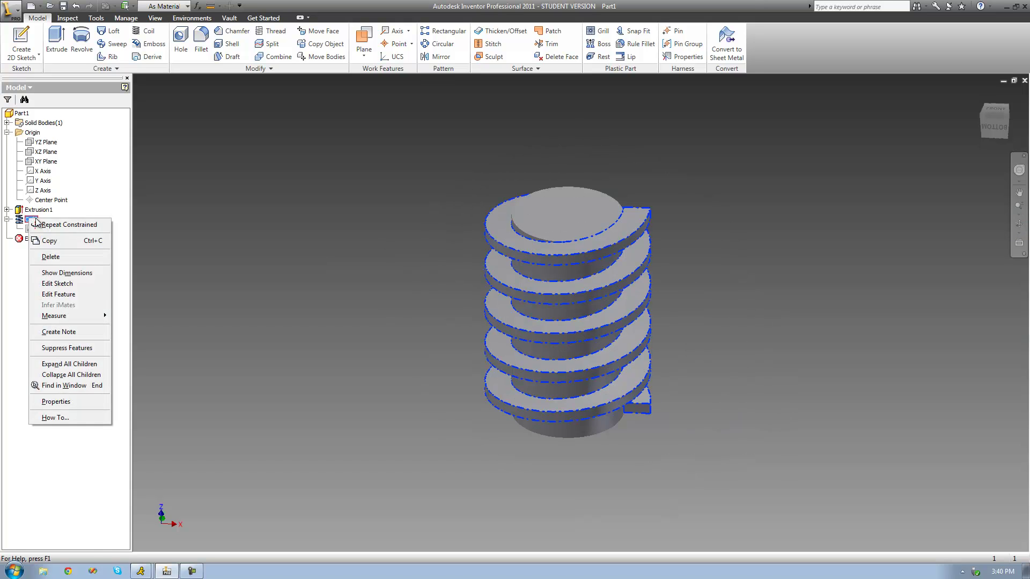
Edit Coil2 and change its height from 1.000 in to .95 in
{"action": "left_click", "coordinate": [66, 294]}
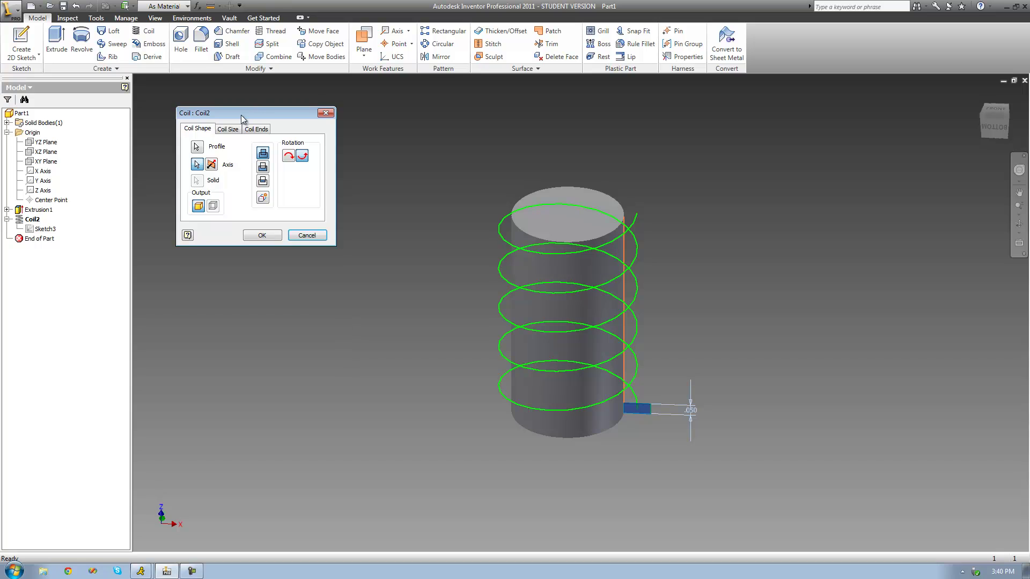
{"action": "left_click_drag", "start_coordinate": [241, 118], "coordinate": [259, 122]}
{"action": "left_click", "coordinate": [245, 133]}
{"action": "left_click", "coordinate": [281, 186]}
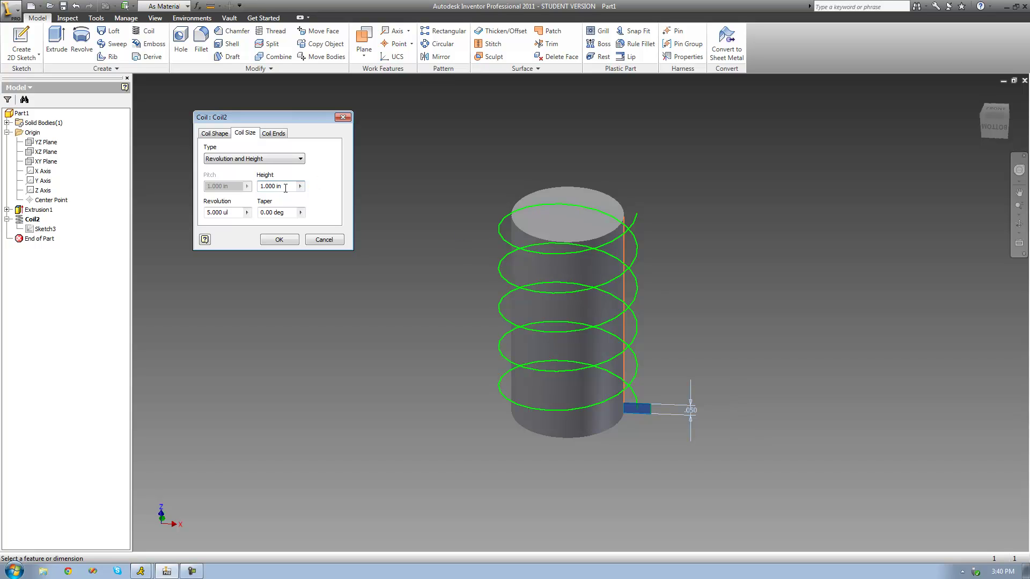
{"action": "left_click_drag", "start_coordinate": [291, 186], "coordinate": [250, 187]}
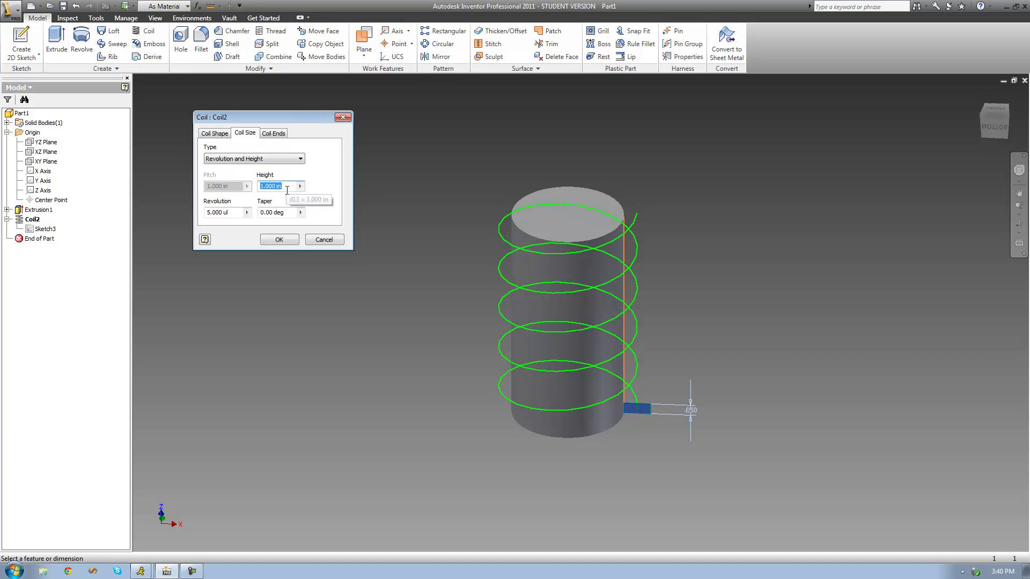
{"action": "type", "text": ".95"}
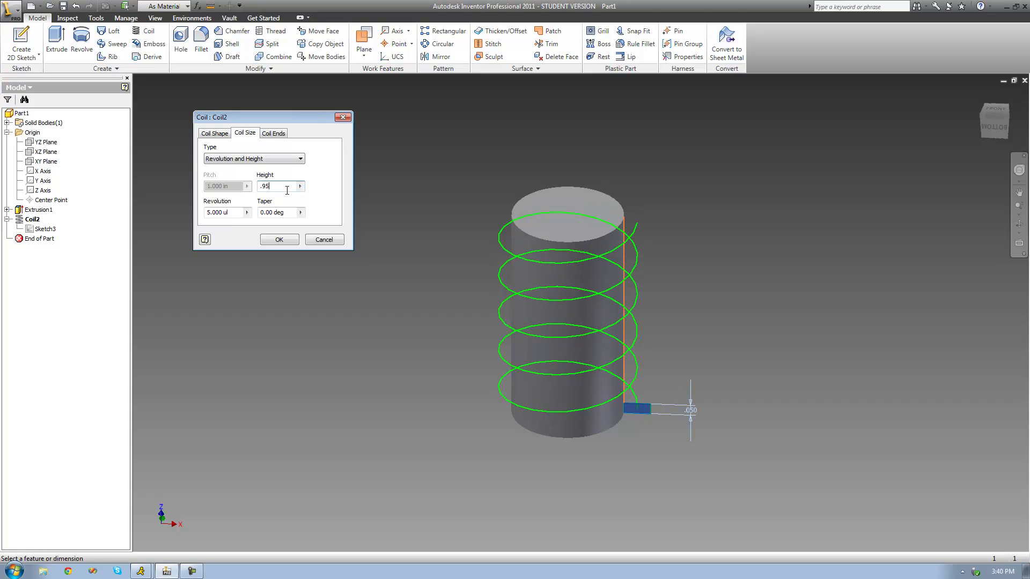
{"action": "double_click", "coordinate": [281, 187]}
{"action": "left_click", "coordinate": [279, 239]}
{"action": "left_click", "coordinate": [1018, 224]}
{"action": "left_click_drag", "start_coordinate": [670, 303], "coordinate": [853, 313]}
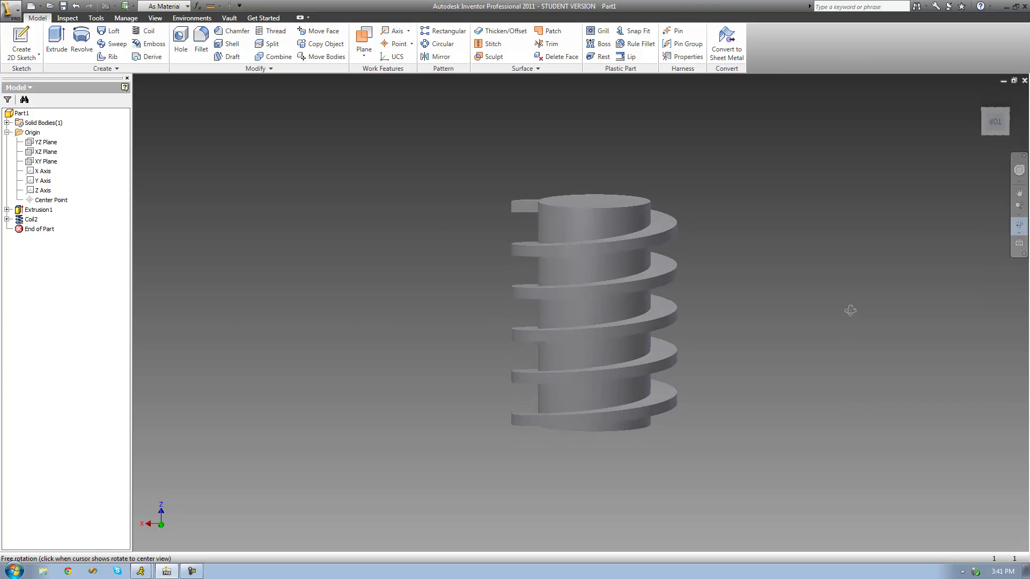
{"action": "right_click", "coordinate": [851, 310]}
{"action": "left_click", "coordinate": [864, 316]}
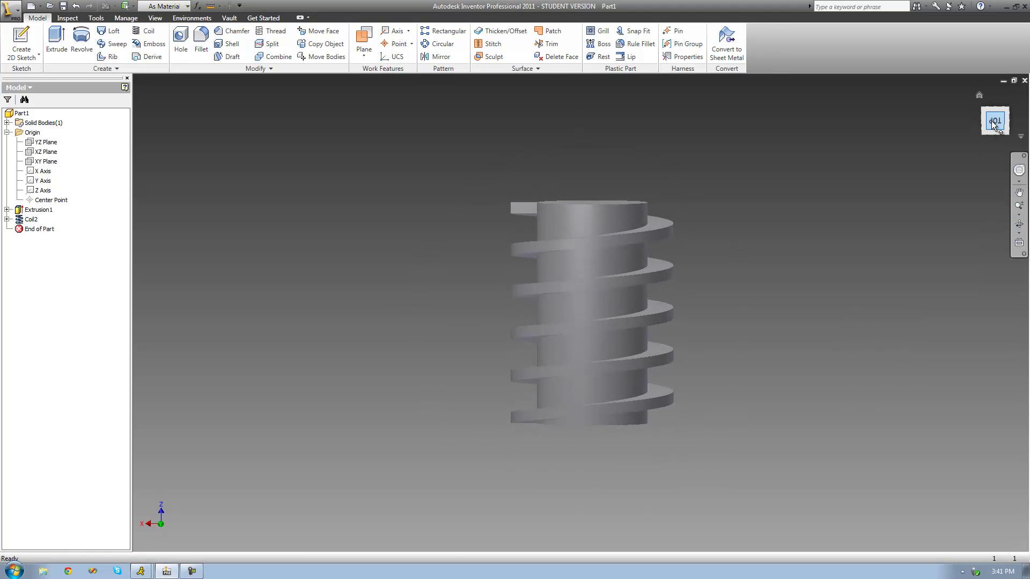
{"action": "left_click", "coordinate": [991, 121]}
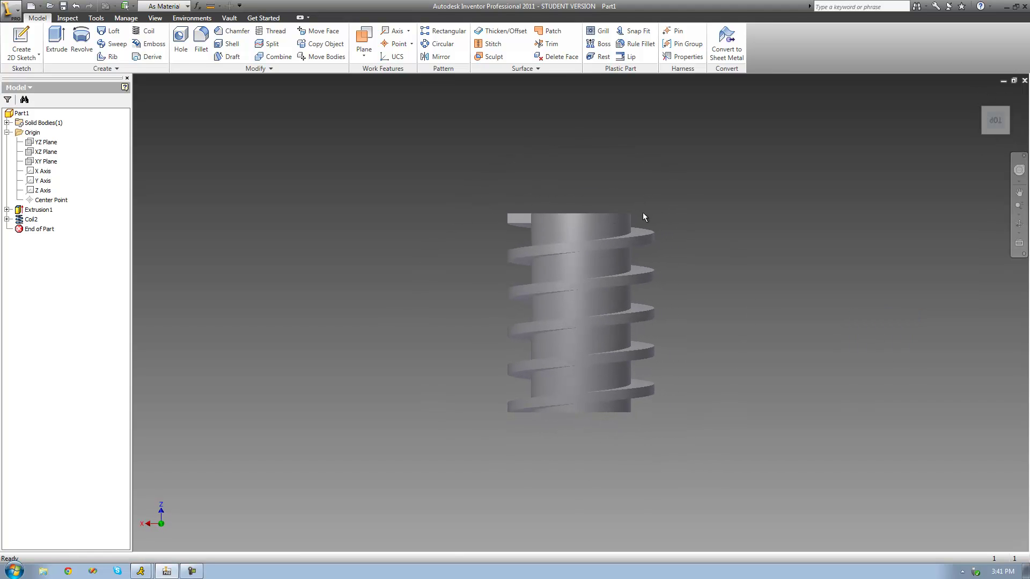